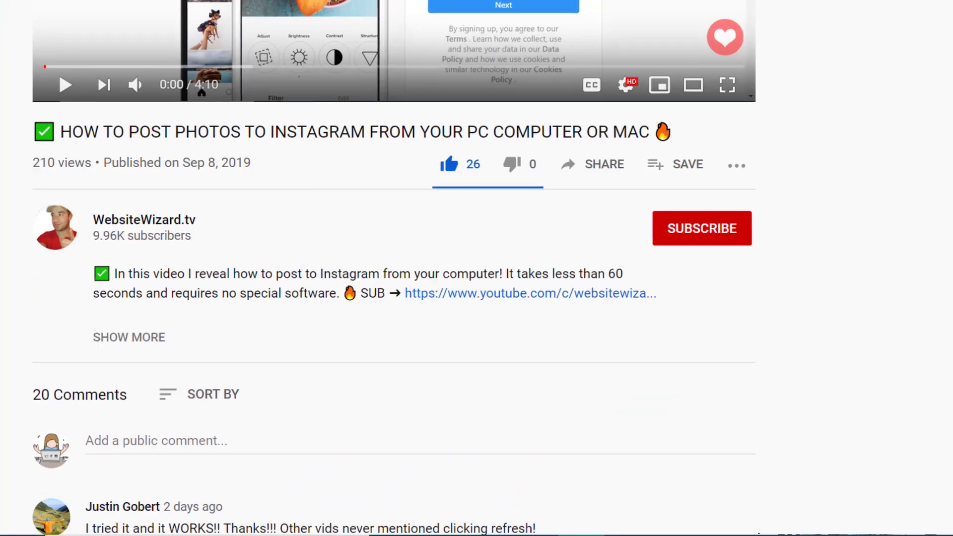
Subscribe to WebsiteWizard.tv with all notifications and post the comment 'I SUBSCRIBED'
click(689, 228)
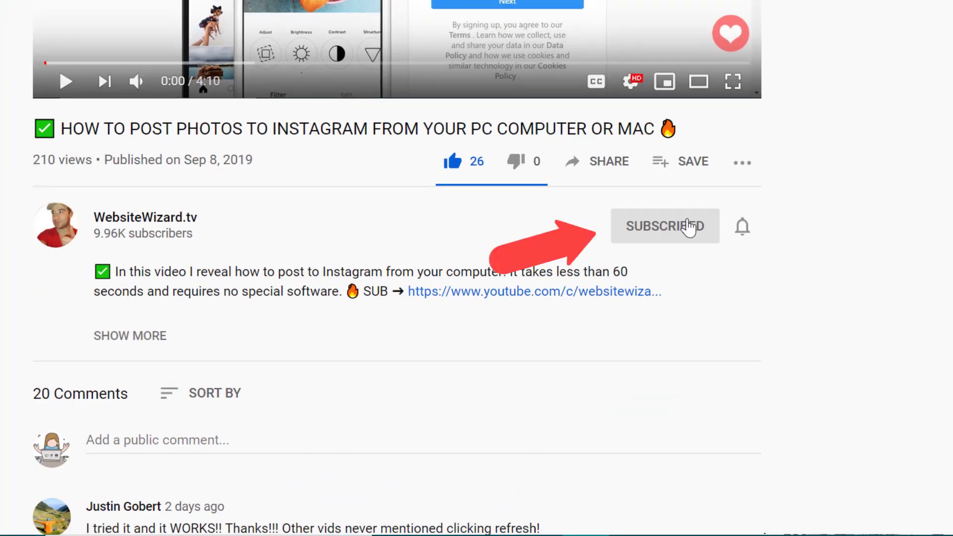
click(750, 239)
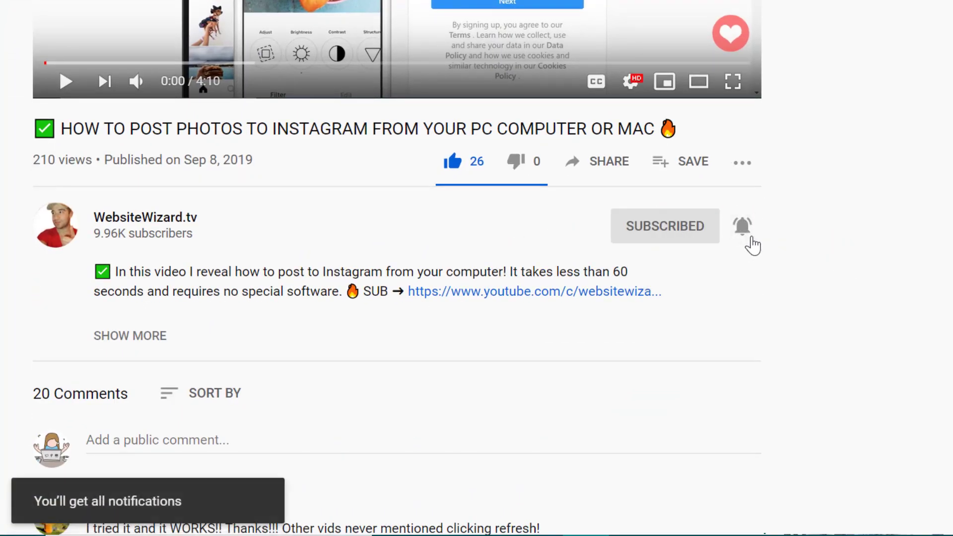
scroll(417, 467, down, 3)
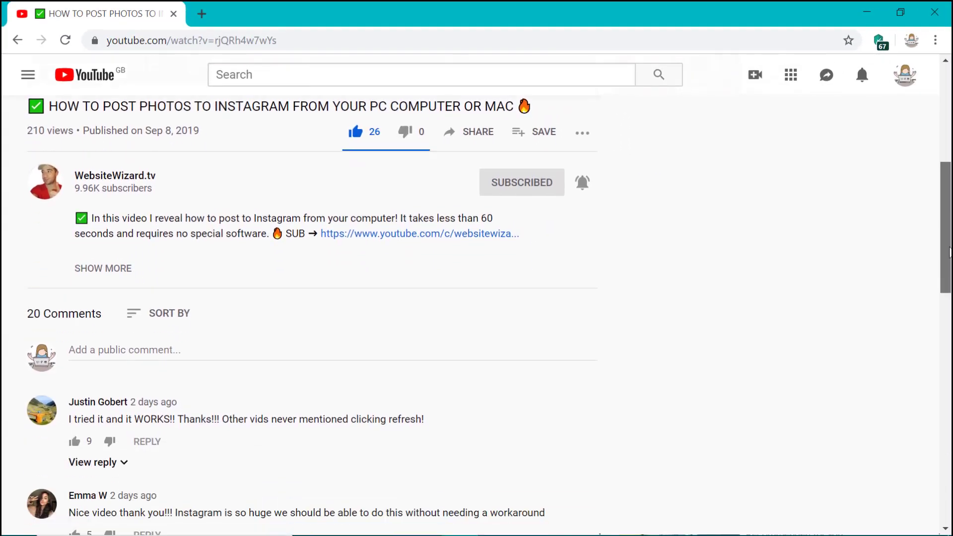
click(192, 318)
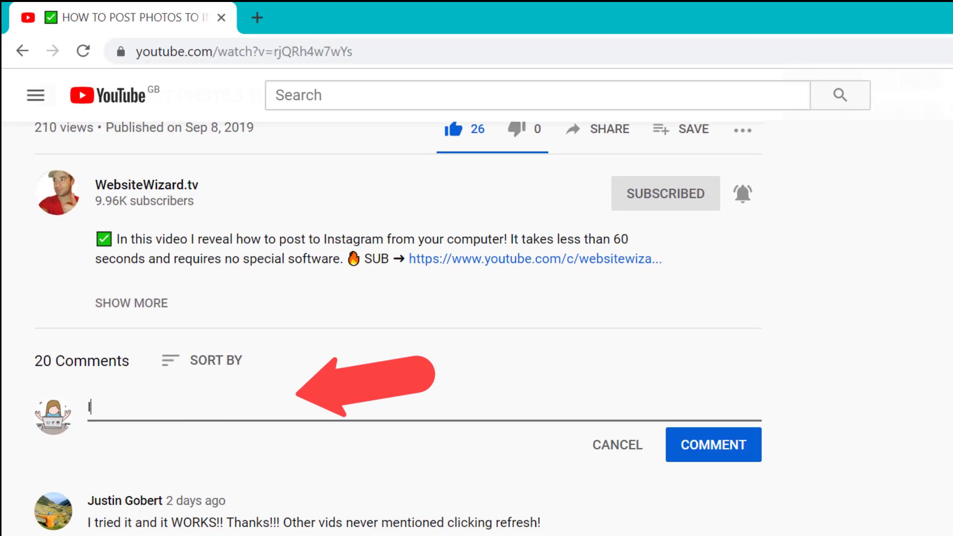
text(I SUBSCRI)
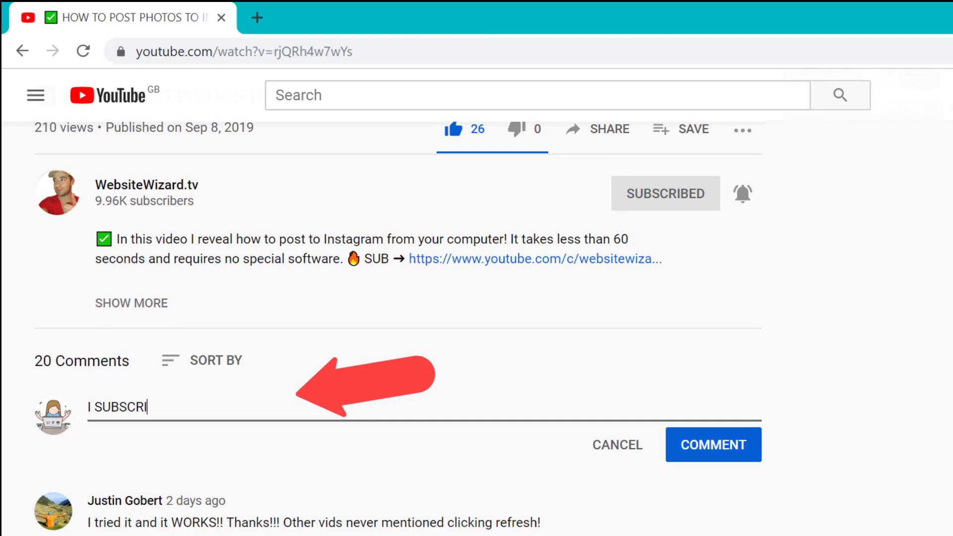
text(BED)
click(720, 455)
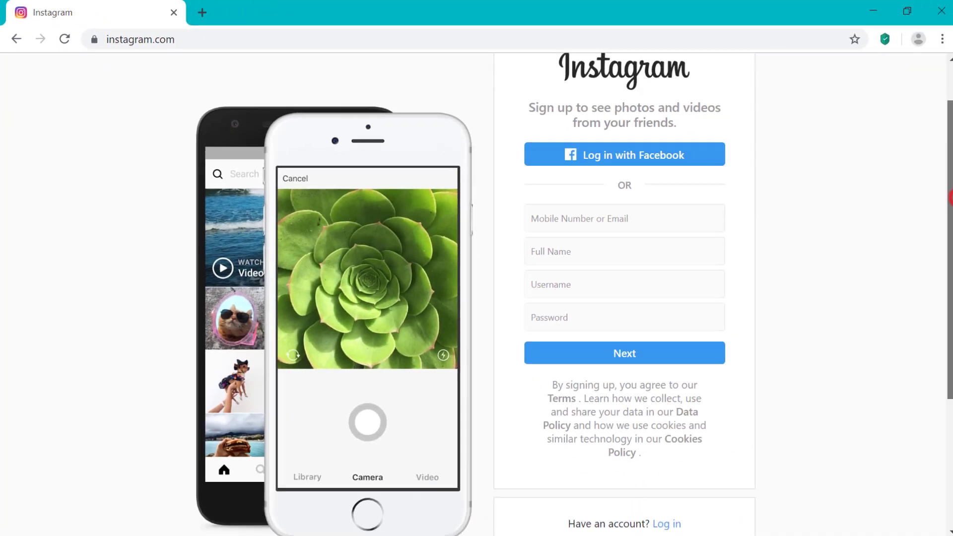
Go from the Instagram sign-up page to the login page and sign in
scroll(939, 199, down, 3)
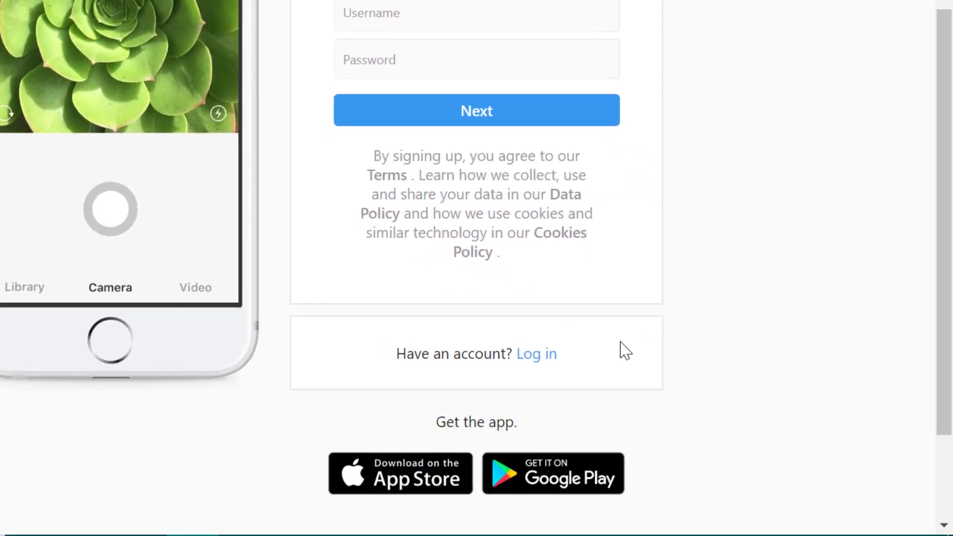
click(641, 400)
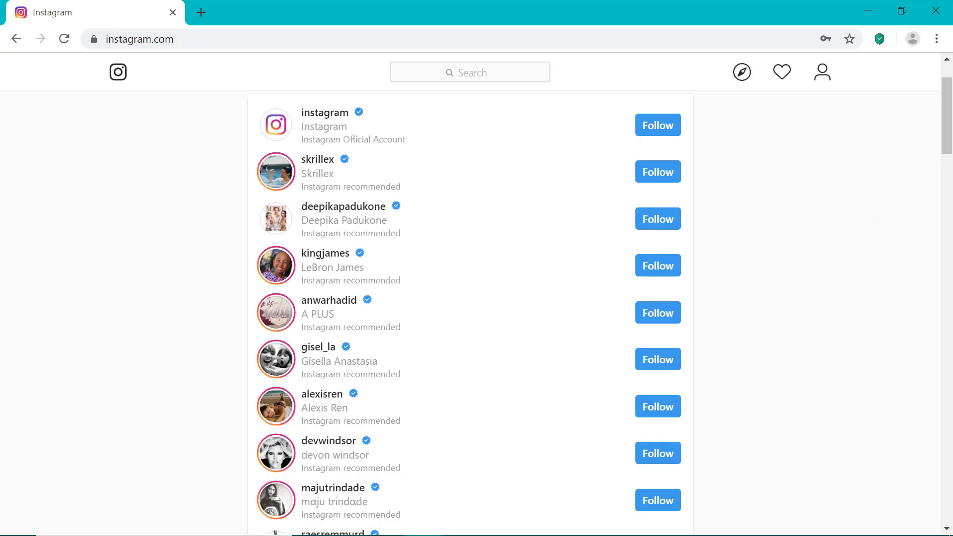
Open Chrome Developer Tools via Inspect, then close them again
right_click(125, 177)
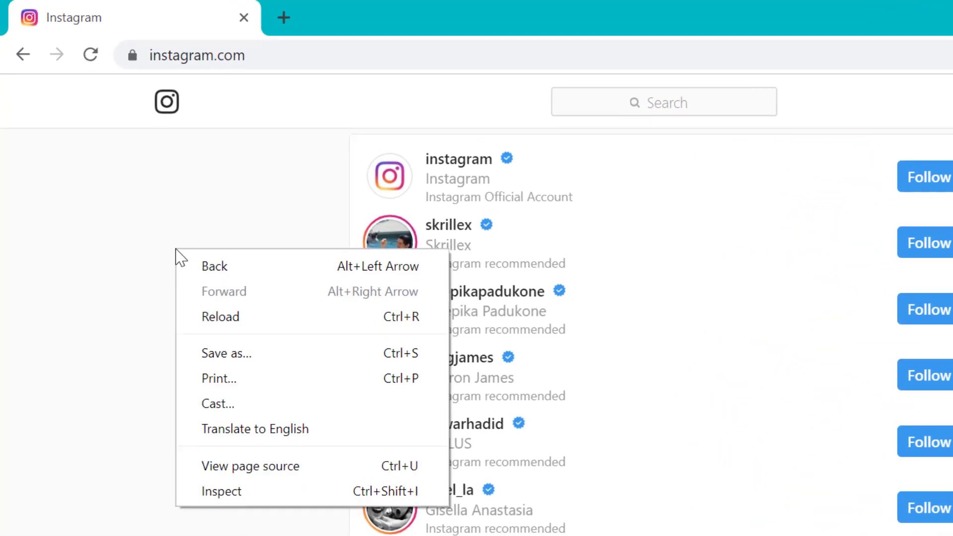
click(247, 494)
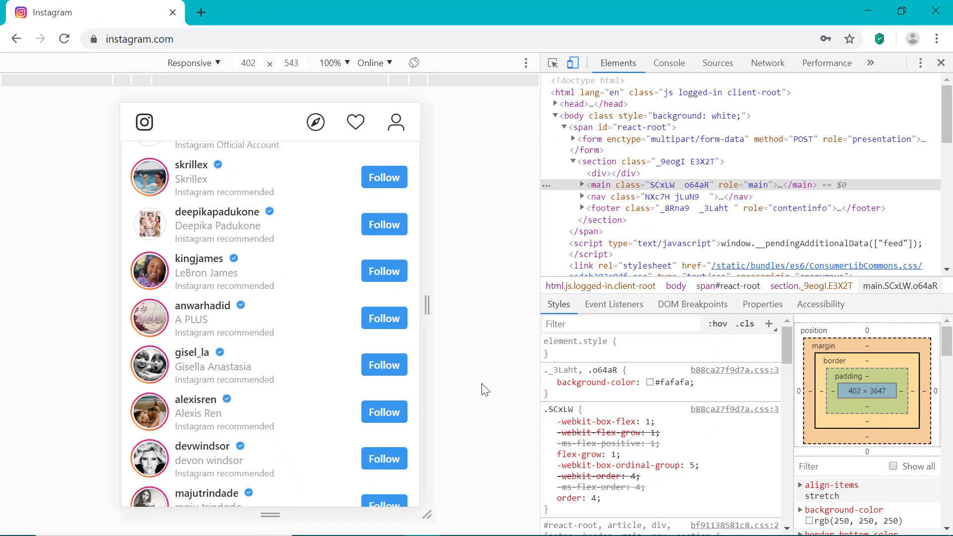
click(941, 64)
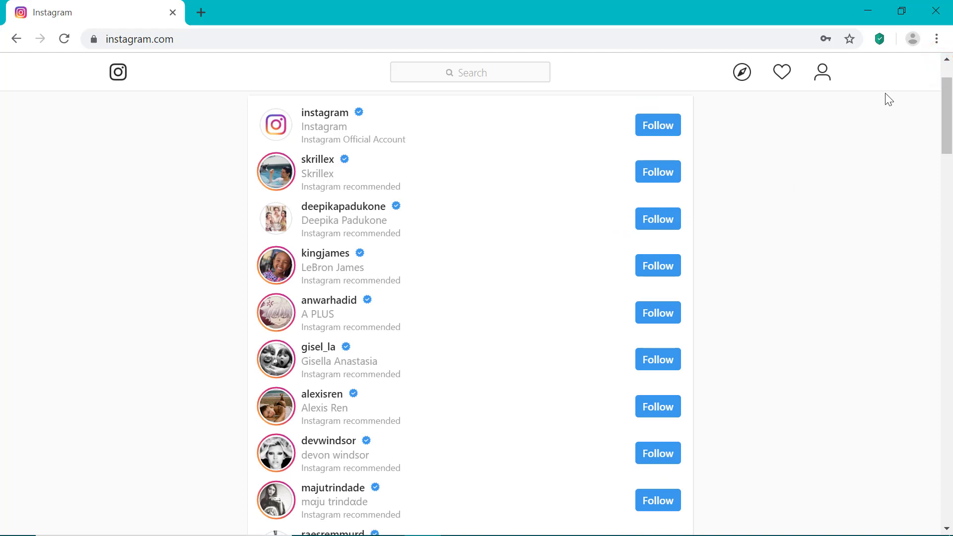
Reopen Developer Tools from More tools and enable 402 × 543 responsive device emulation
click(937, 39)
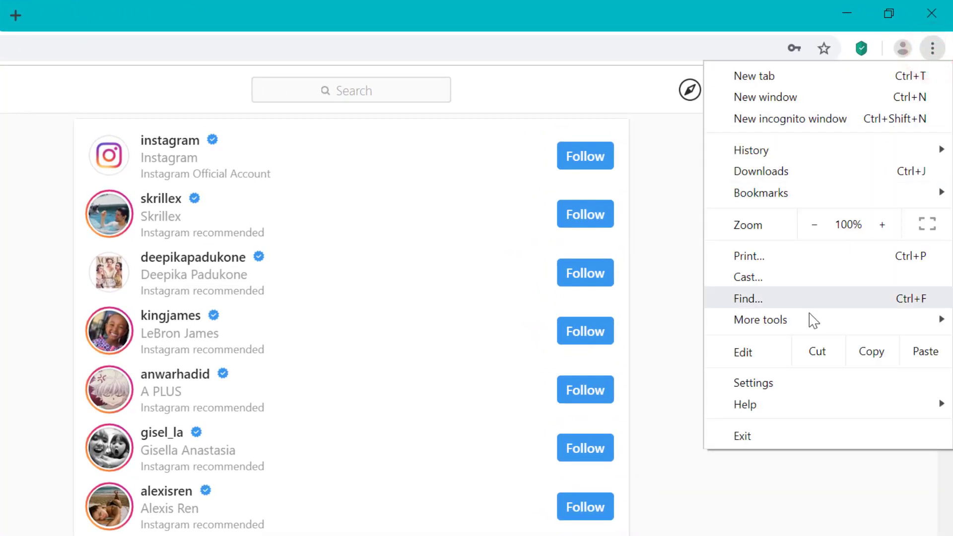
mouse_move(813, 326)
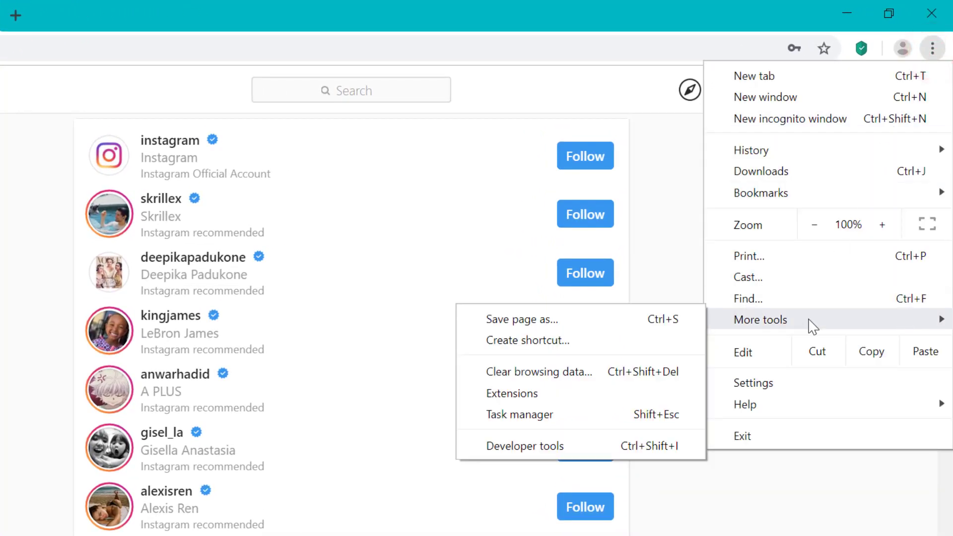
click(570, 447)
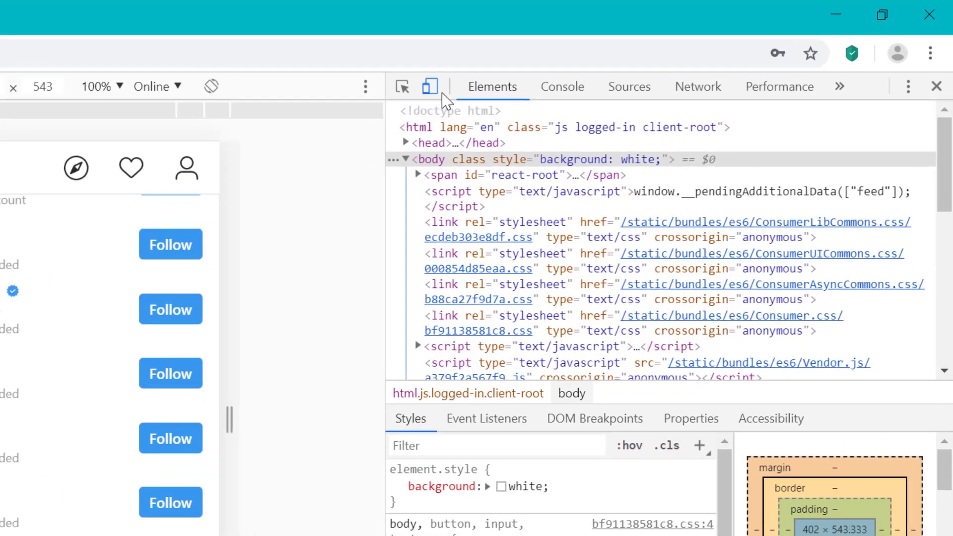
click(431, 88)
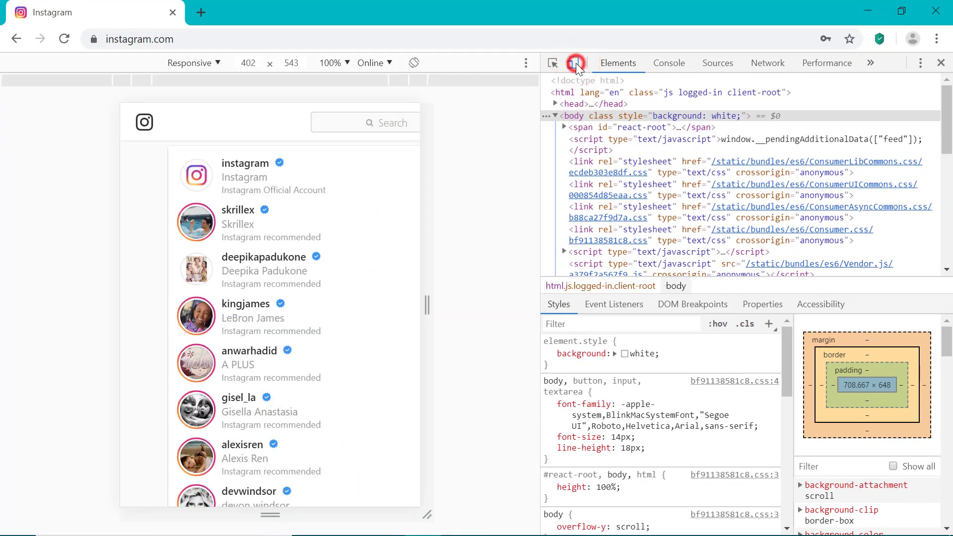
click(574, 63)
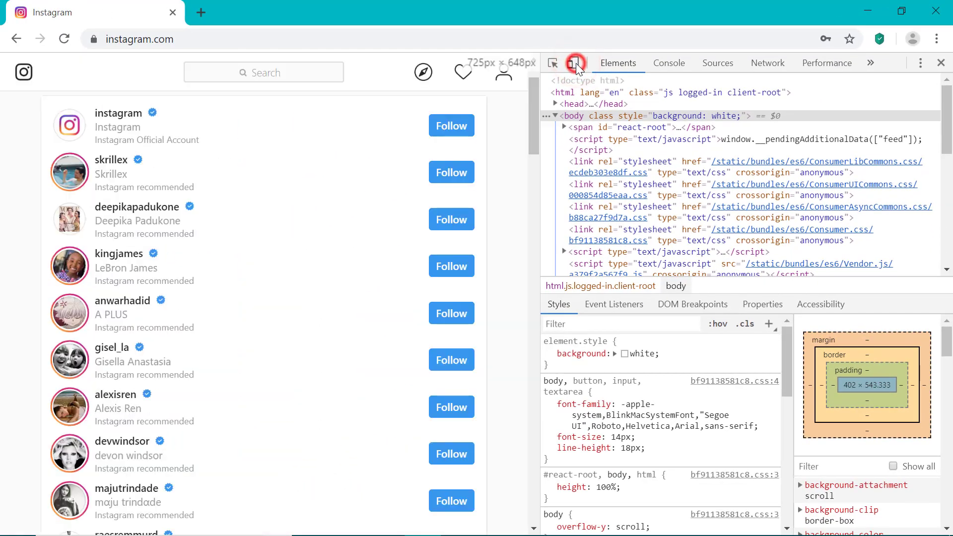
click(575, 63)
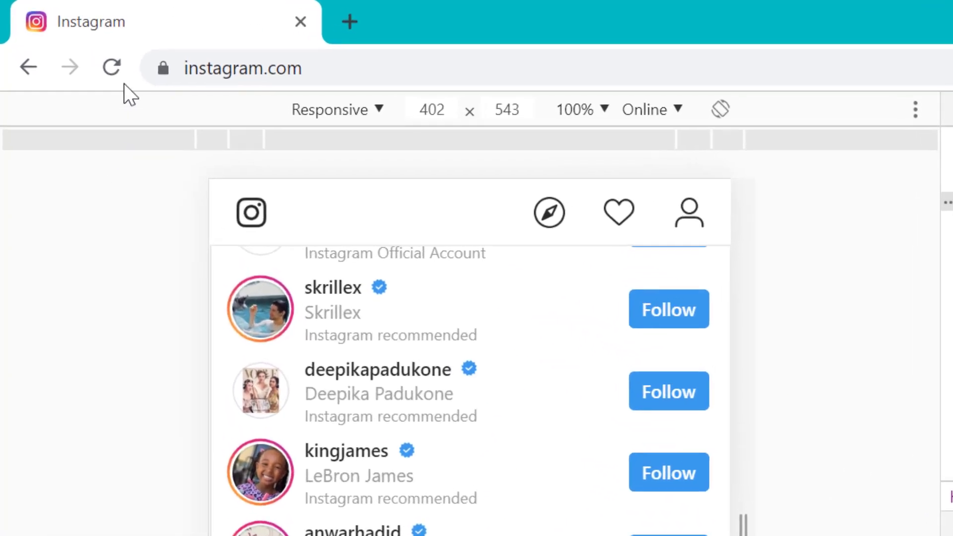
Reload Instagram so it shows its mobile layout in the emulated viewport
click(118, 69)
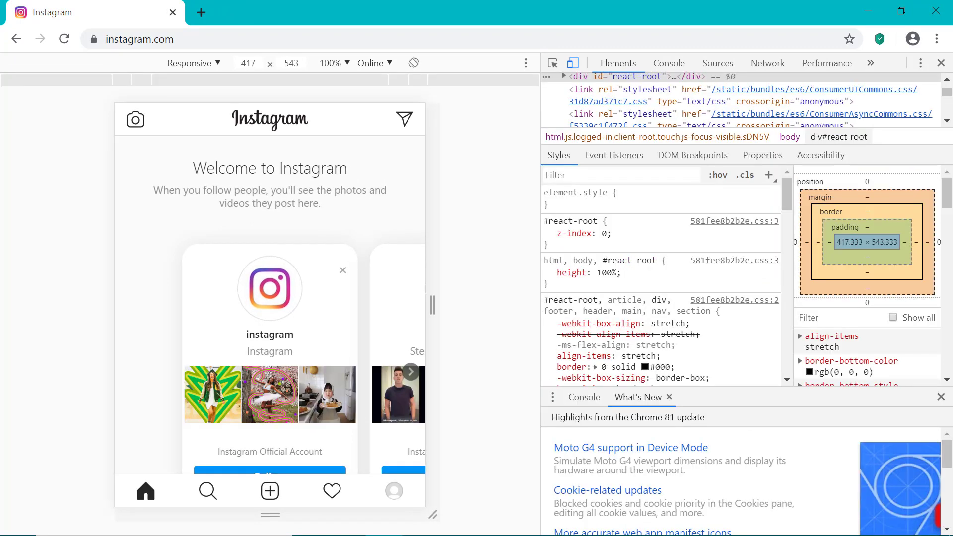
Publish IG-Post---1080x1080 as a photo captioned 'This is my post for my #youtube video'
click(270, 491)
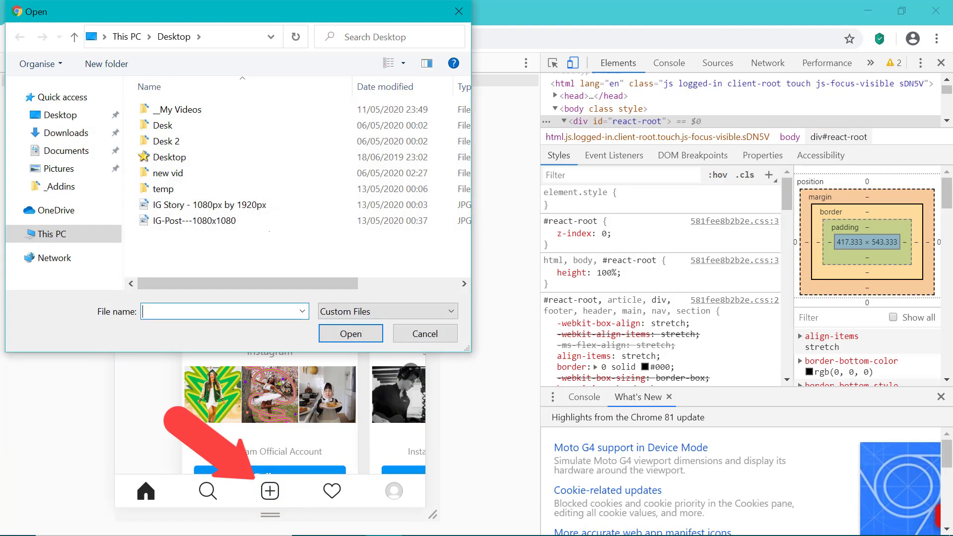
double_click(247, 222)
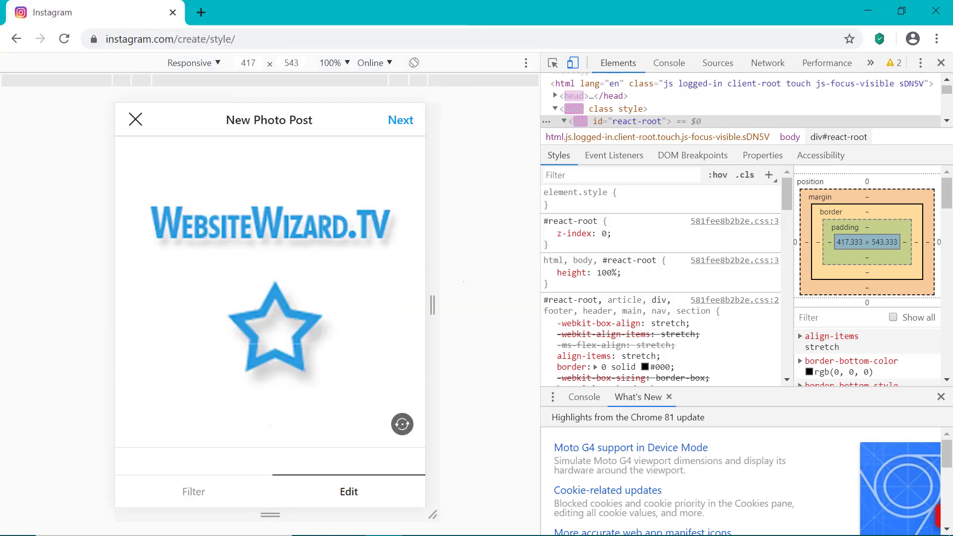
click(397, 120)
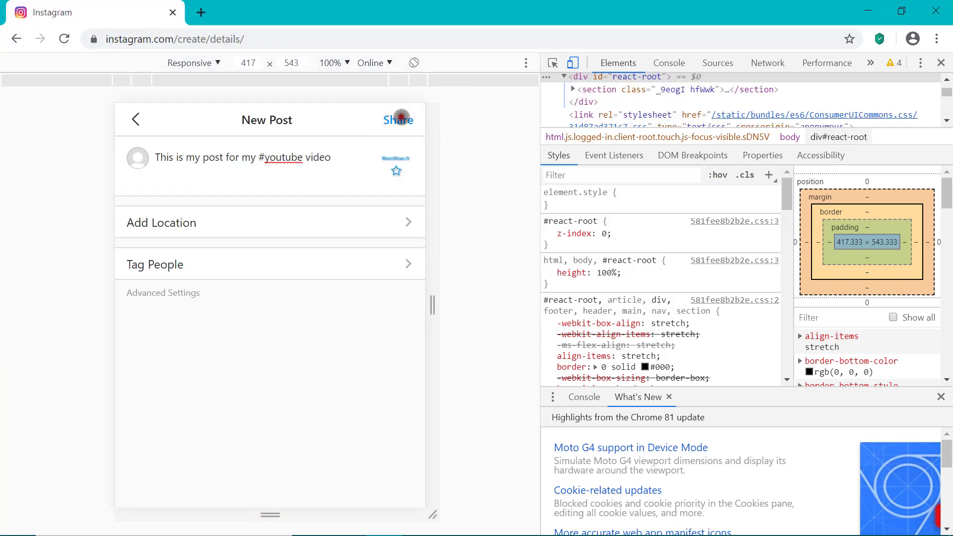
click(400, 118)
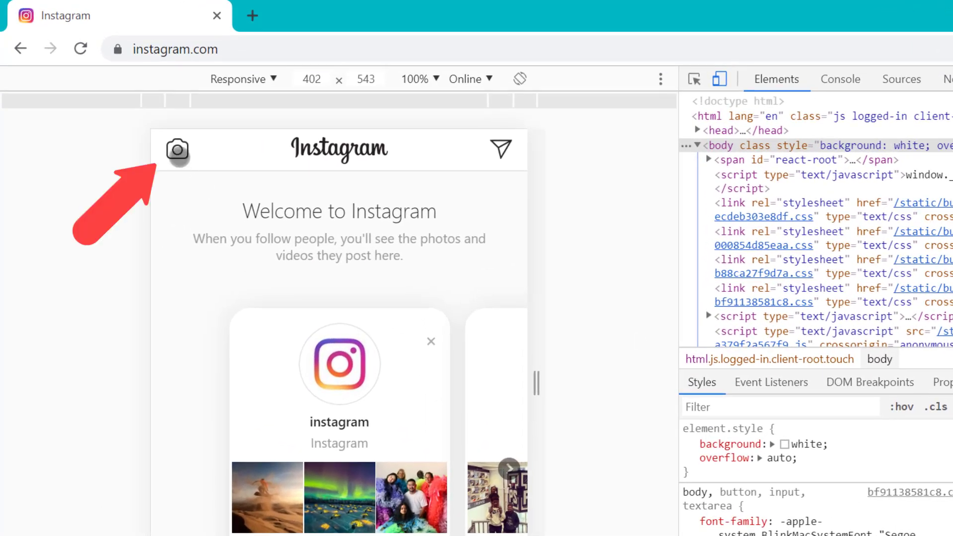
Start a new story with the 'IG Story - 1080px by 1920px' image
click(177, 149)
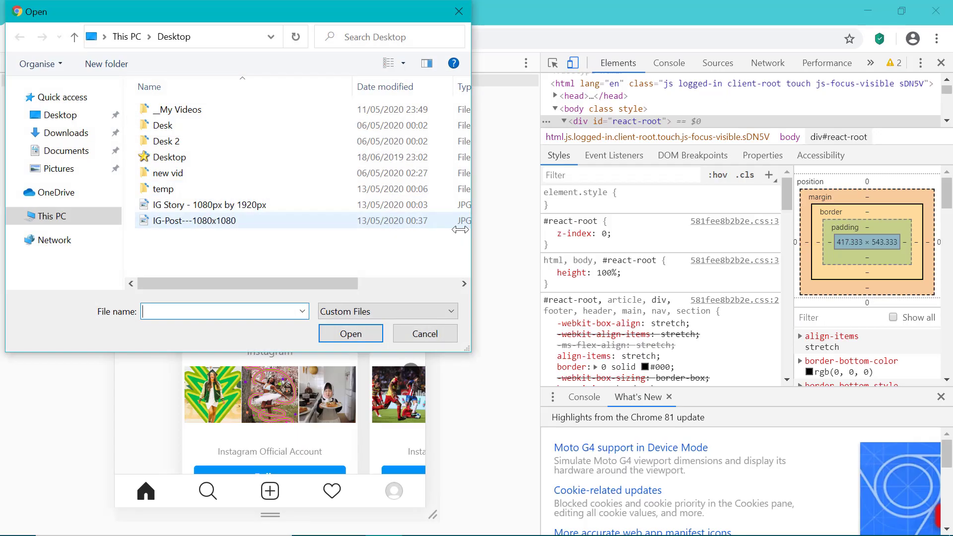
double_click(297, 204)
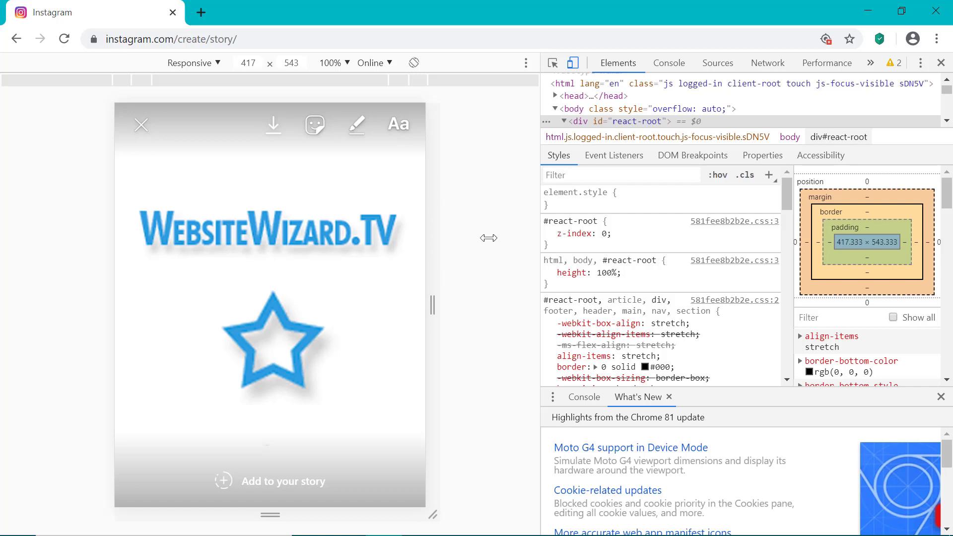
Add the yass sticker to the story and move it near the bottom
click(314, 126)
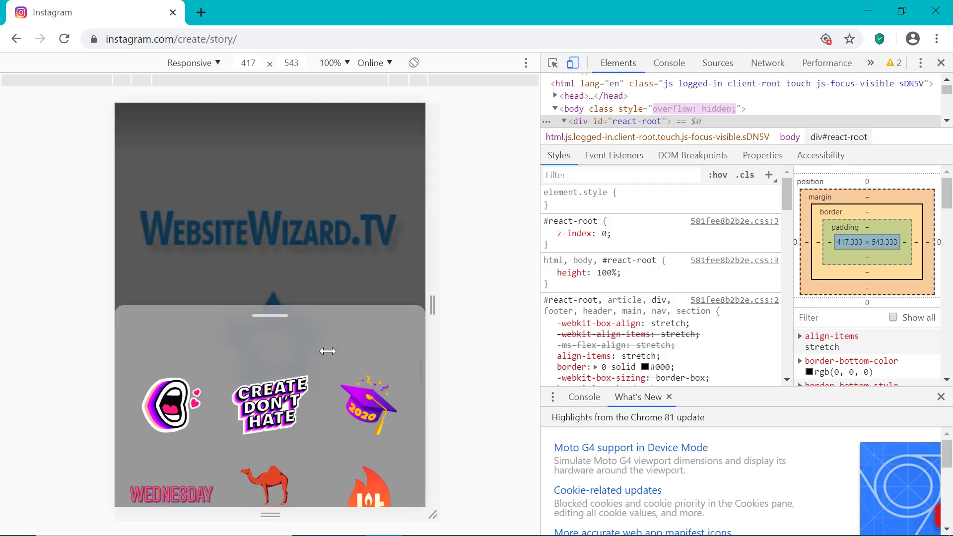
scroll(183, 385, down, 3)
click(177, 371)
drag(244, 298, 268, 432)
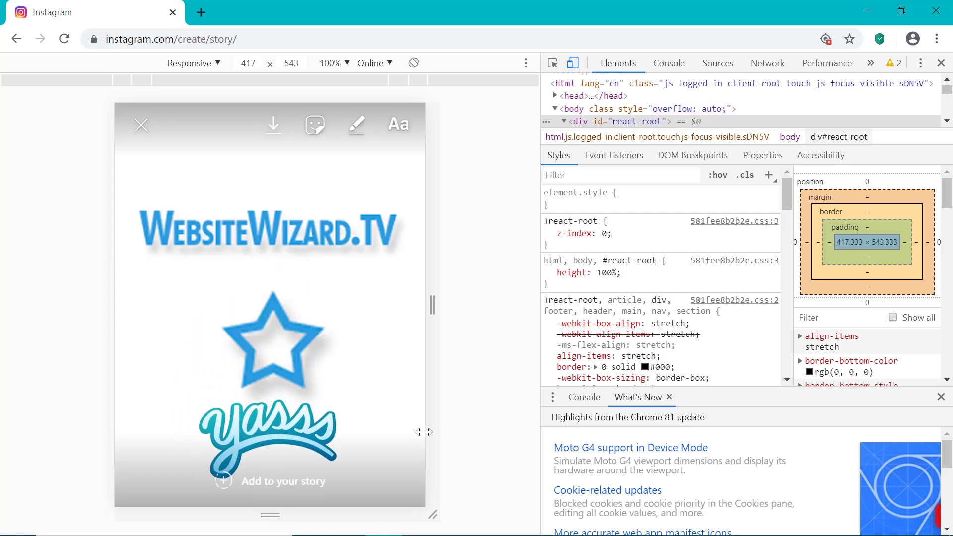
Draw an orange stick figure with a smiley face, raised arm and cap
click(357, 125)
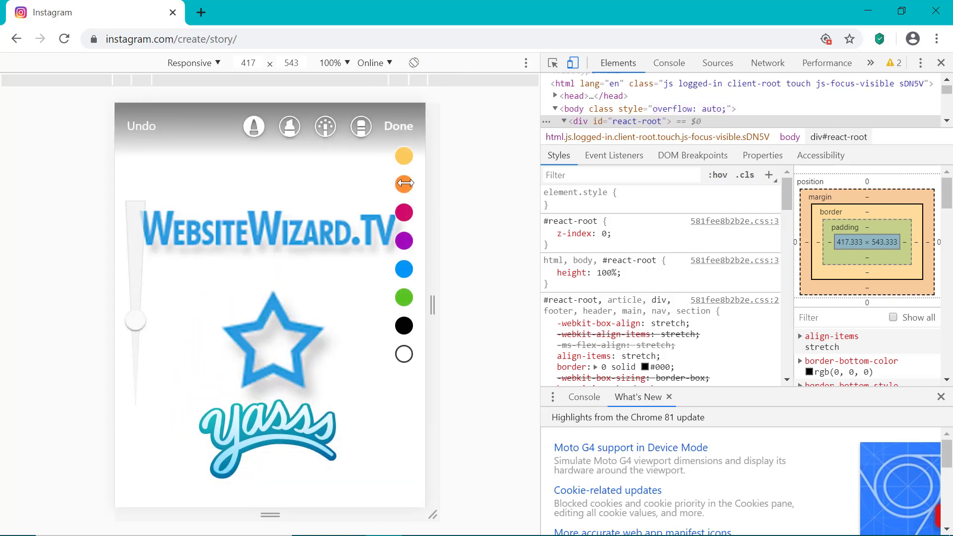
click(343, 363)
click(373, 353)
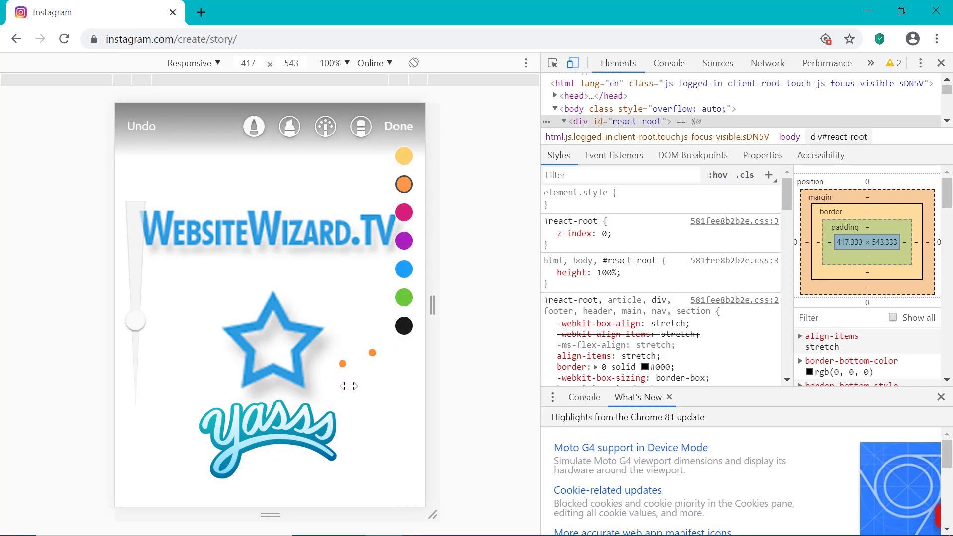
drag(346, 392, 378, 382)
mouse_move(374, 416)
mouse_down()
mouse_move(394, 385)
mouse_move(368, 494)
mouse_up()
drag(384, 450, 398, 494)
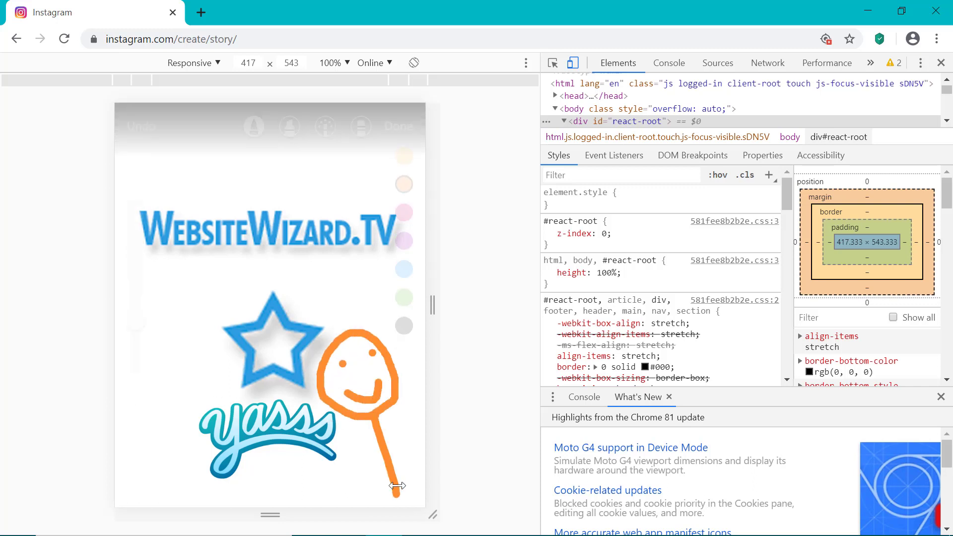
drag(401, 395, 421, 384)
mouse_move(326, 356)
mouse_down()
mouse_move(397, 328)
mouse_move(378, 342)
mouse_up()
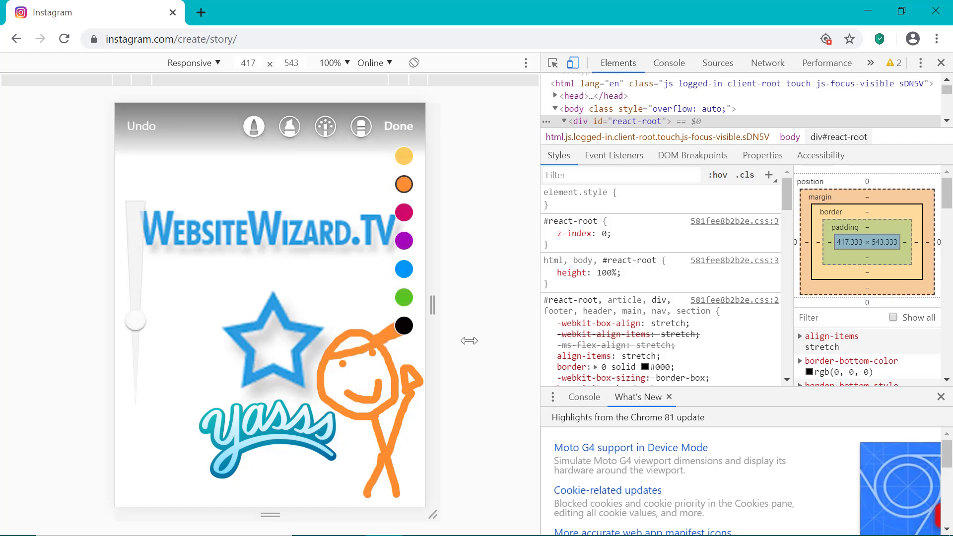
click(398, 126)
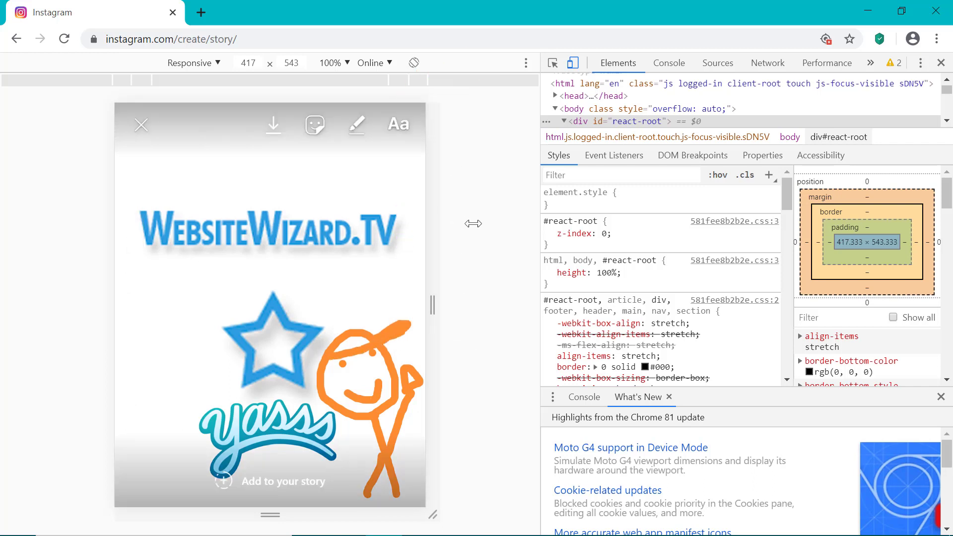
Add the blue caption 'post to IG from your PC' and move it to the top
click(402, 125)
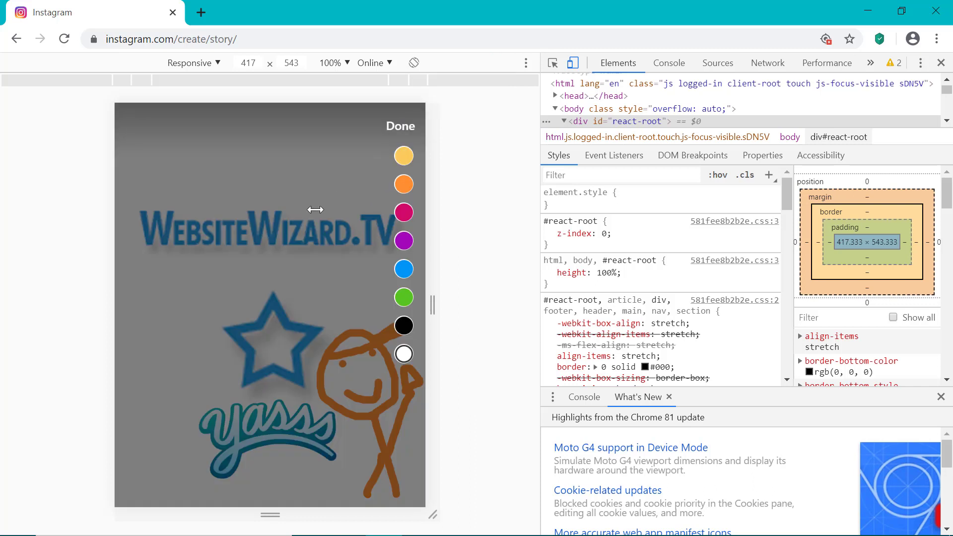
text(post to IG from y)
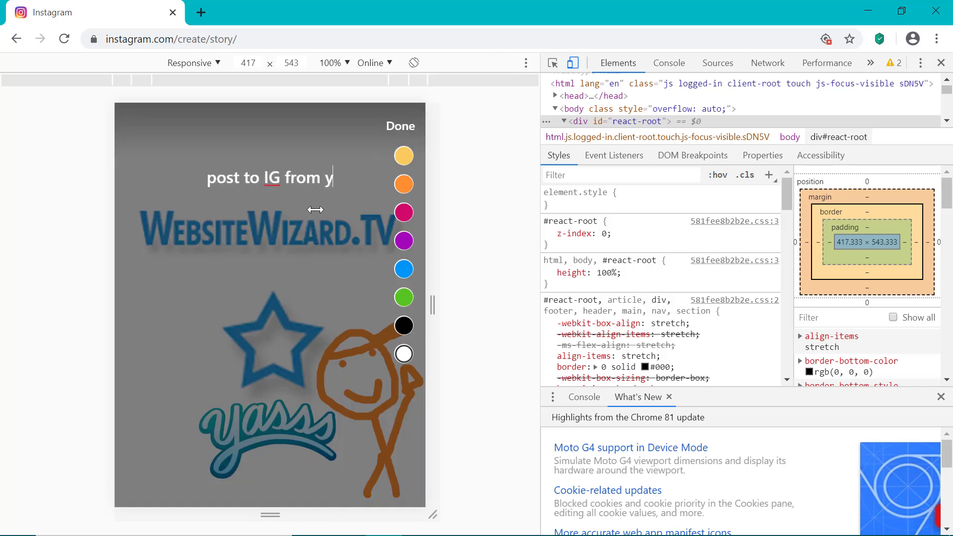
text(our PC)
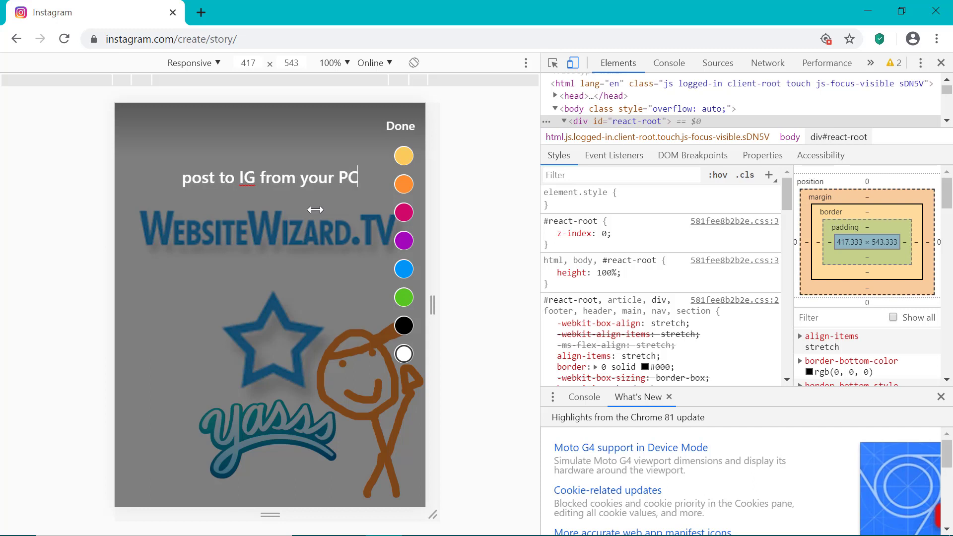
click(405, 212)
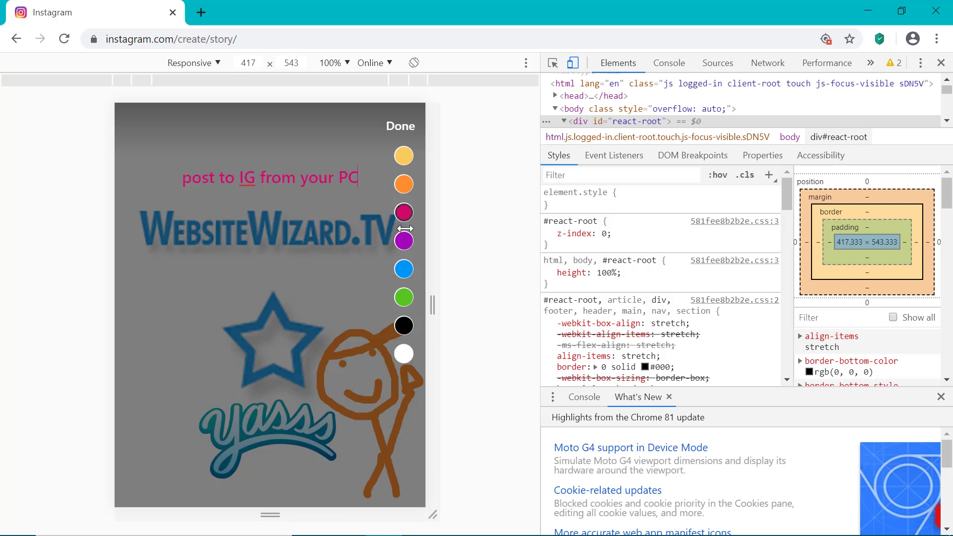
click(403, 185)
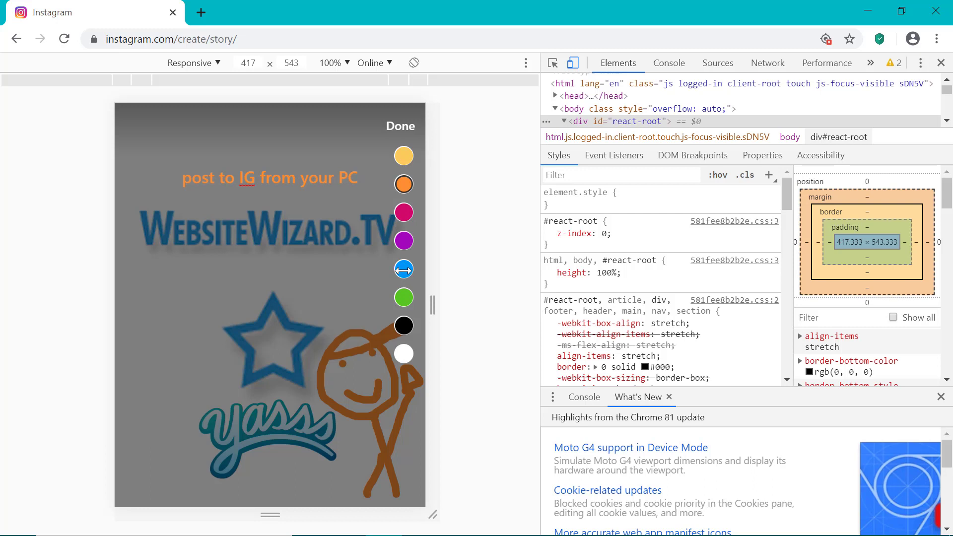
click(404, 270)
click(401, 126)
mouse_move(355, 177)
mouse_down()
mouse_move(361, 262)
mouse_move(342, 155)
mouse_move(362, 170)
mouse_up()
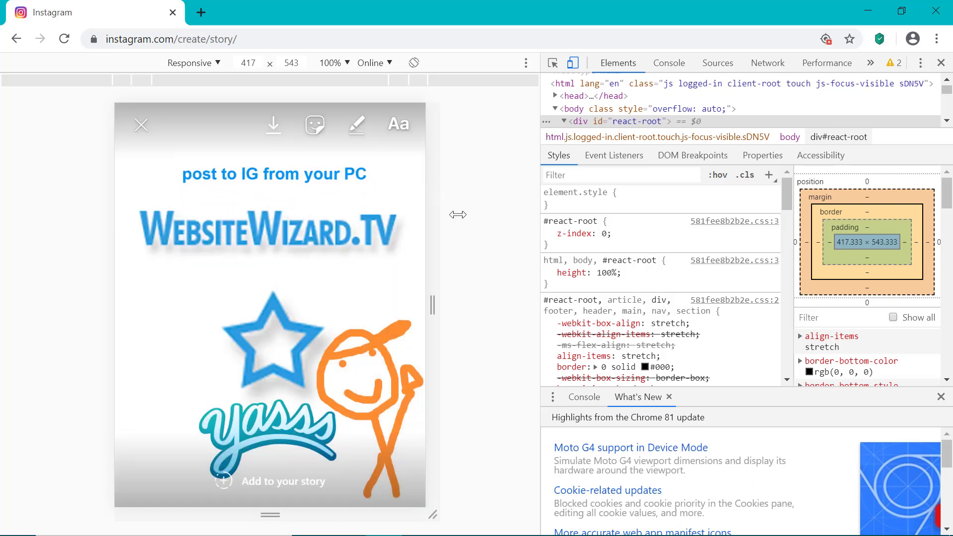
Publish the story and view it from the profile page
click(318, 481)
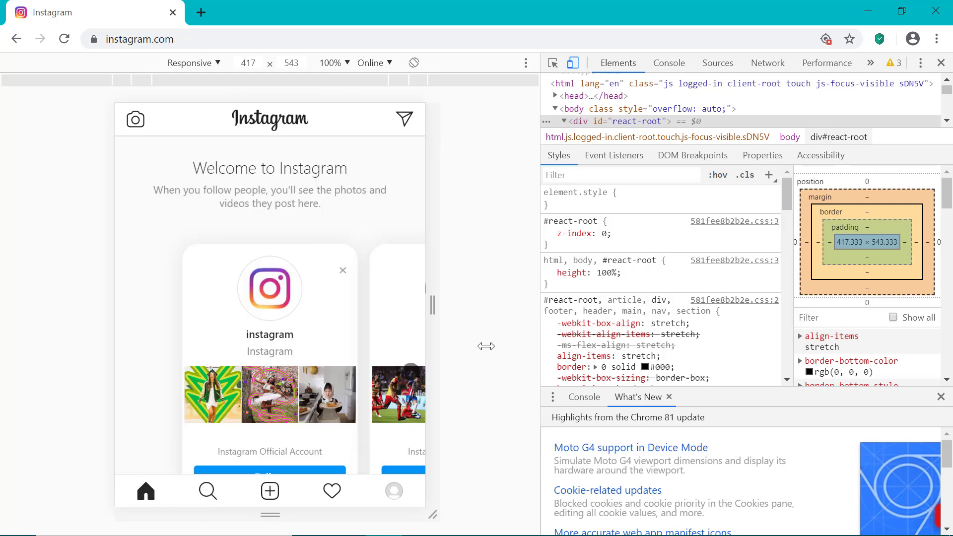
click(399, 492)
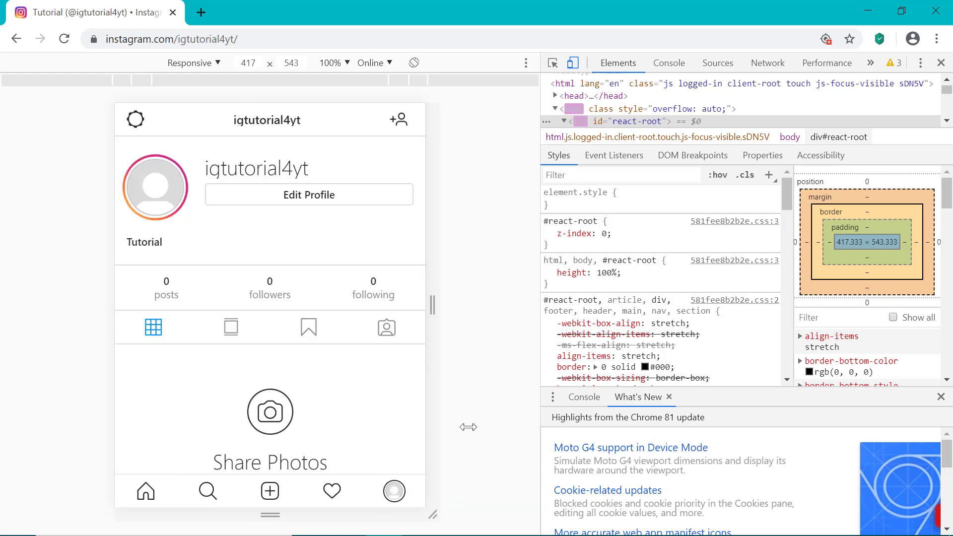
click(153, 189)
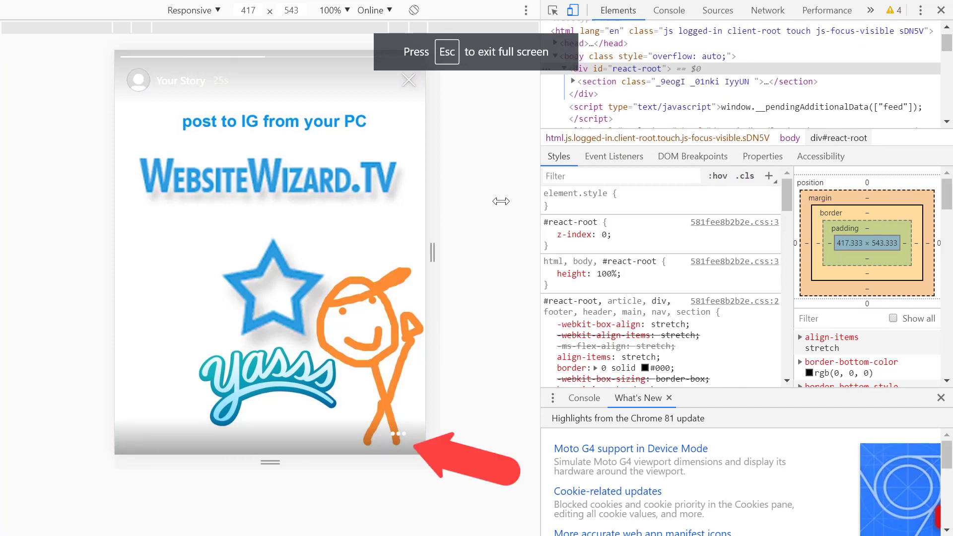
Delete the story from its options menu and confirm the deletion
click(400, 435)
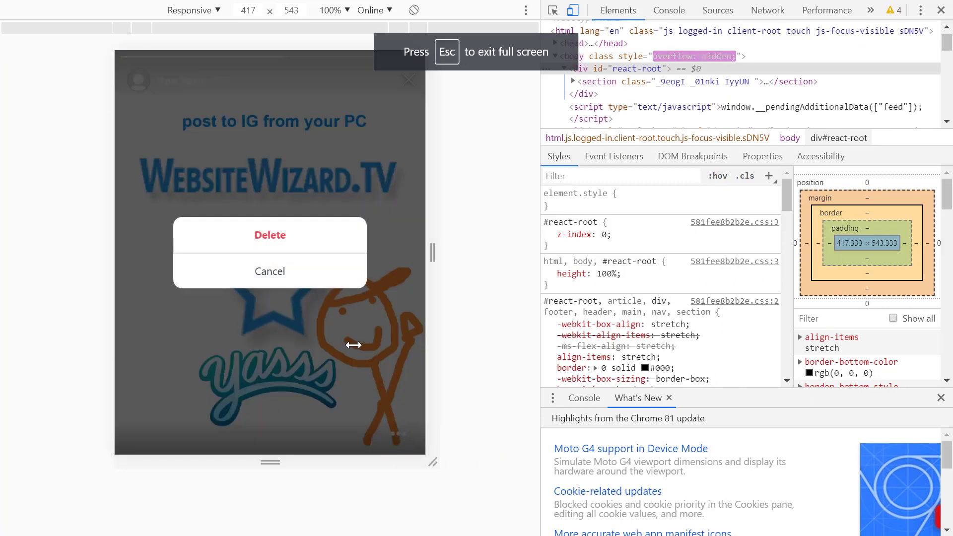
click(323, 237)
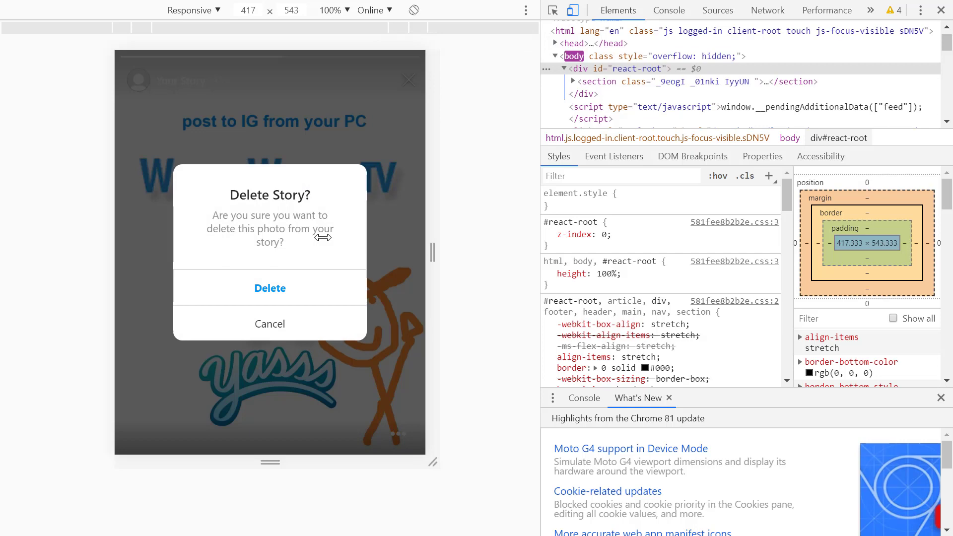
click(312, 290)
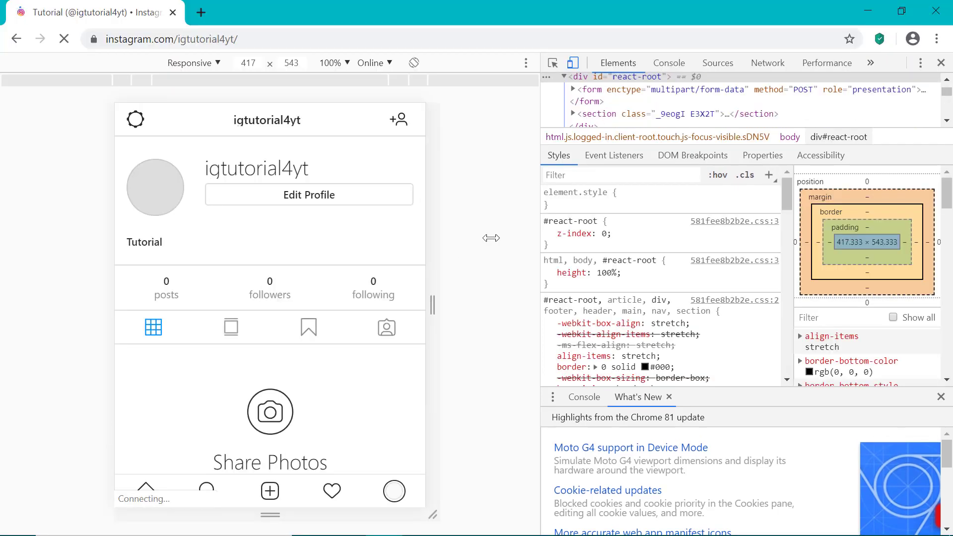